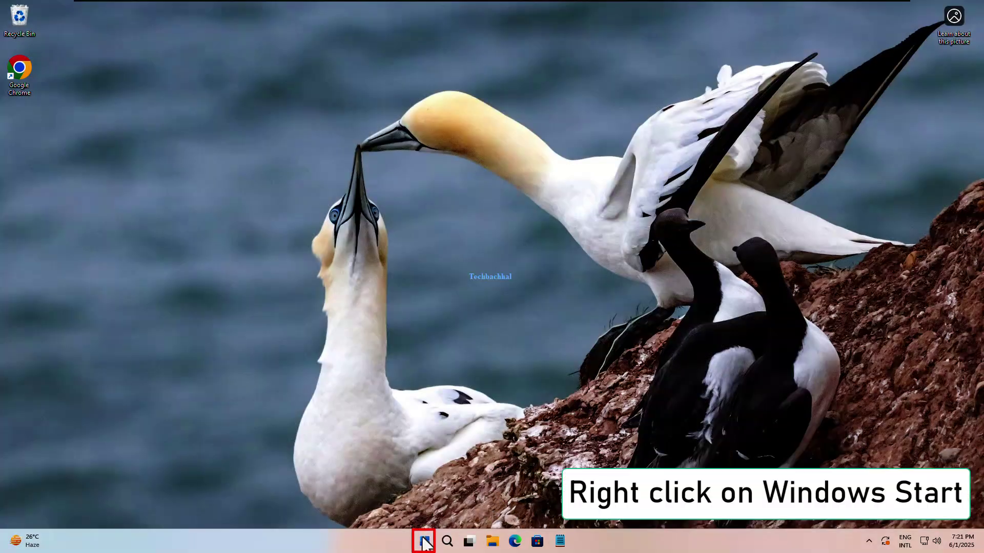
# Step: Launch Device Manager from the Start context menu and open VMware SVGA 3D Properties under Display adapters
pyautogui.rightClick(424, 542)
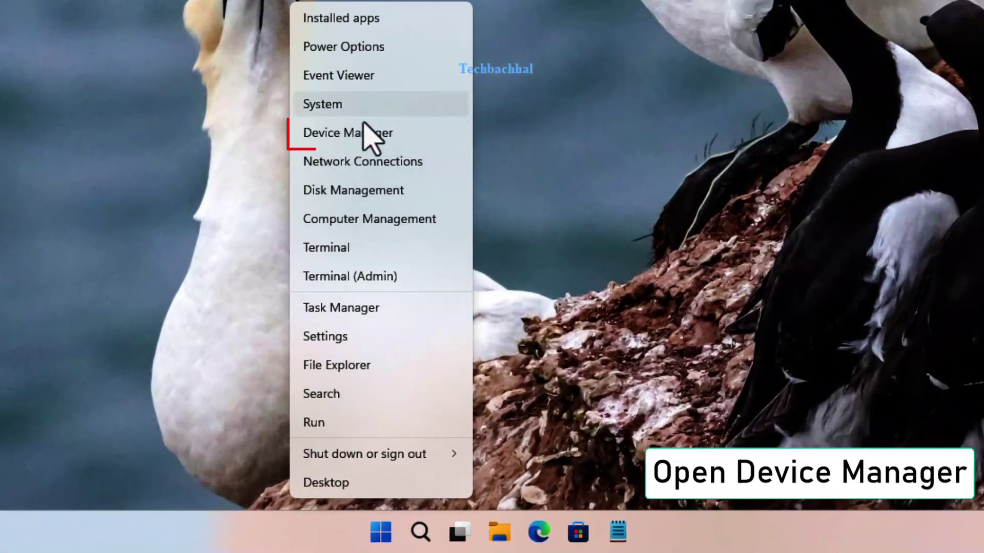
pyautogui.click(377, 132)
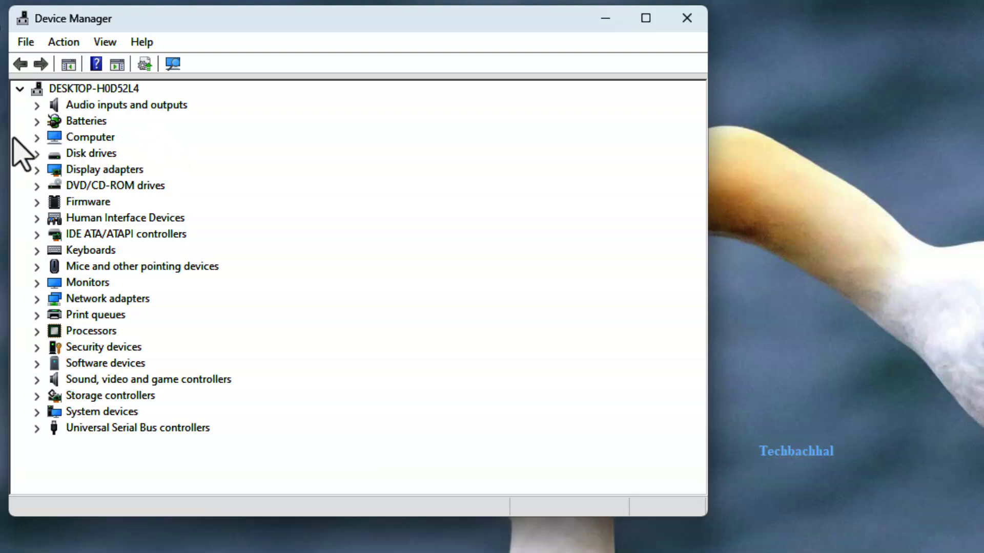
pyautogui.click(37, 170)
pyautogui.click(104, 186)
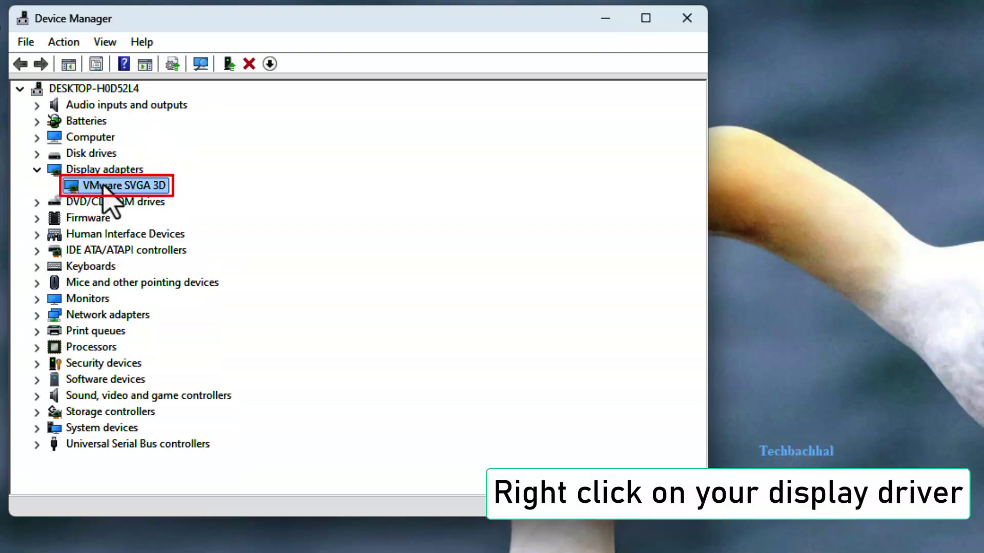
pyautogui.rightClick(95, 186)
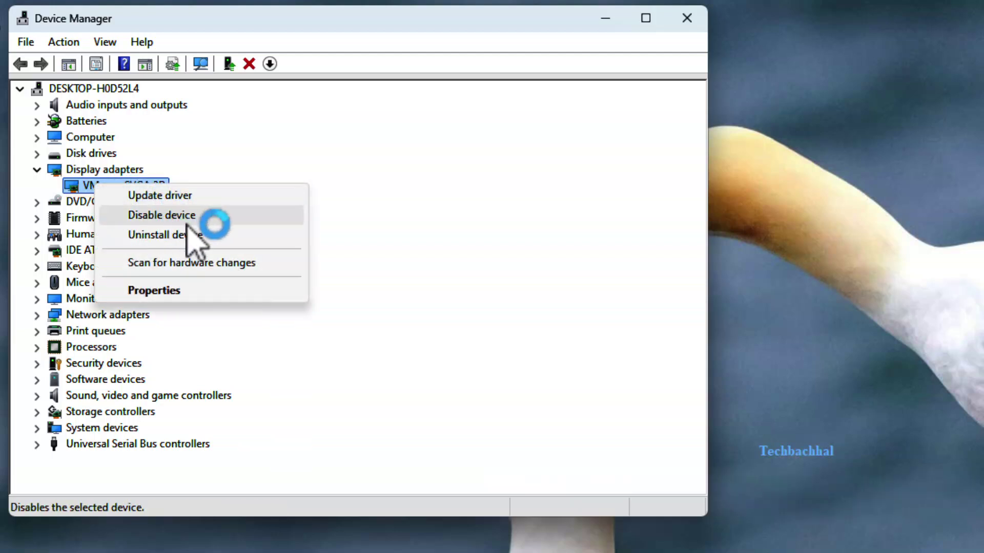
pyautogui.click(145, 293)
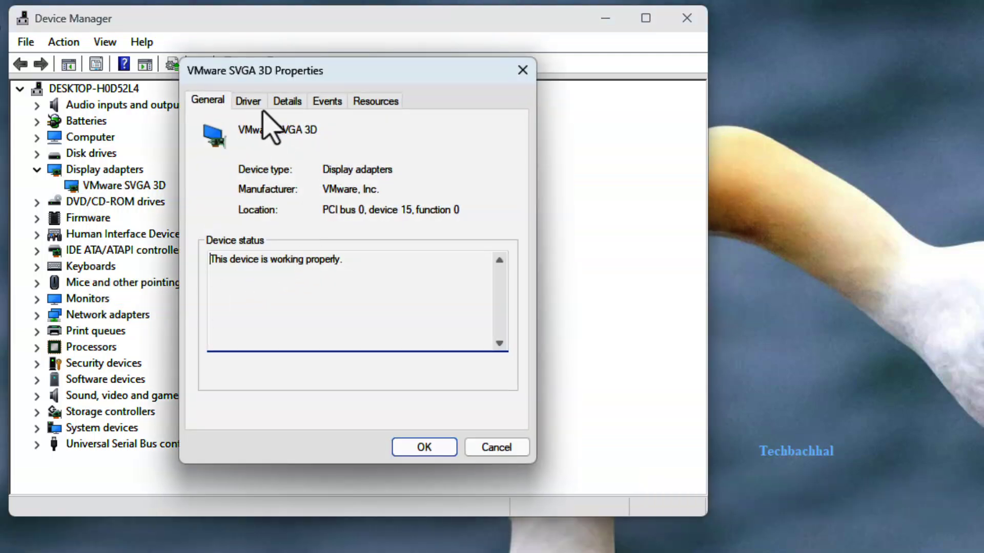
# Step: Check the Driver tab showing version 9.17.7.4, then close the Properties dialog and Device Manager
pyautogui.click(247, 101)
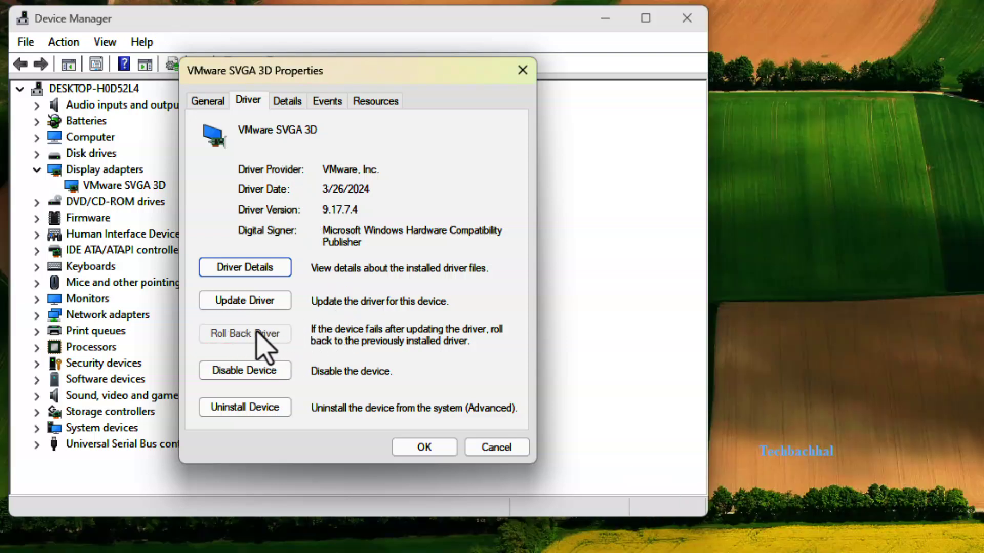
pyautogui.click(425, 448)
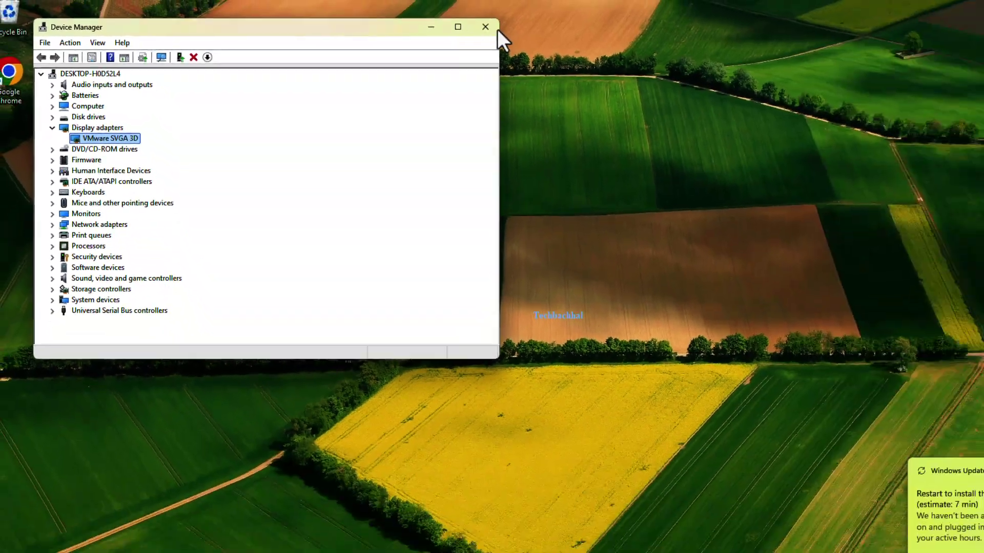
pyautogui.click(687, 18)
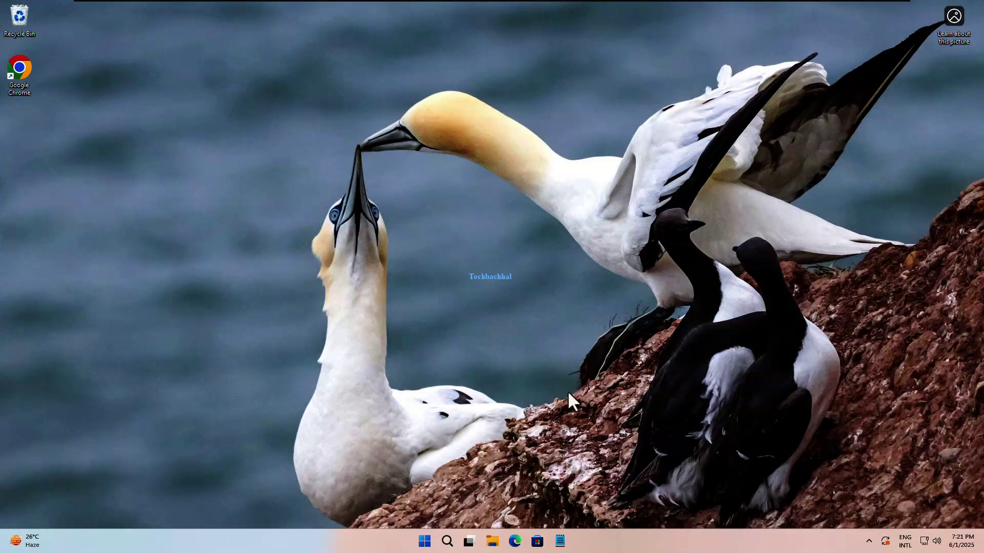
# Step: Reopen Device Manager, expand Display adapters, and start Update driver for VMware SVGA 3D
pyautogui.rightClick(424, 542)
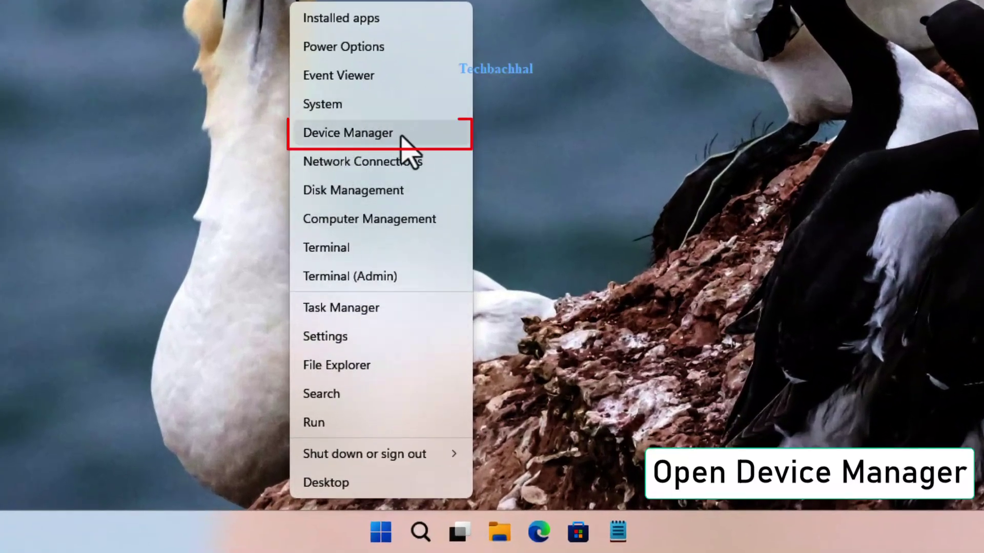
pyautogui.click(377, 133)
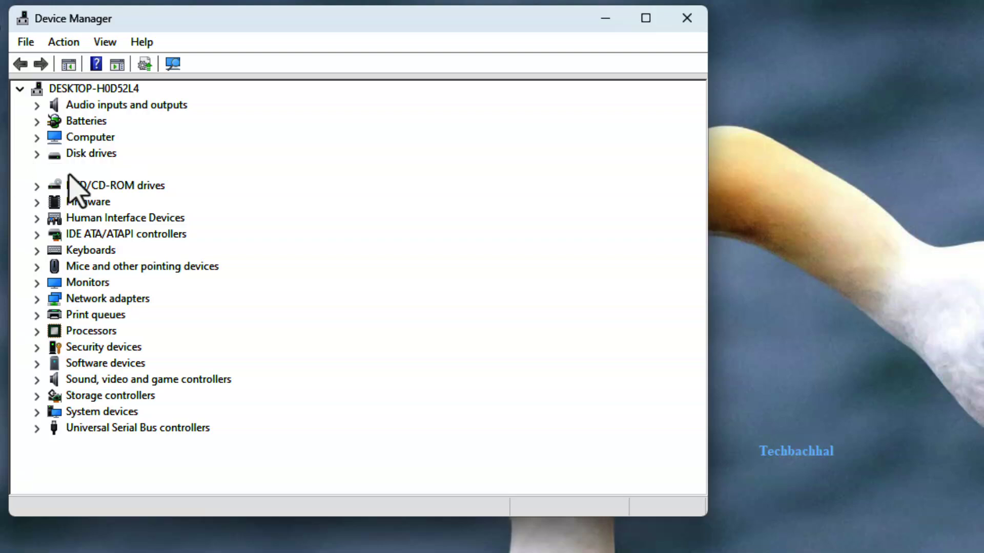
pyautogui.click(36, 169)
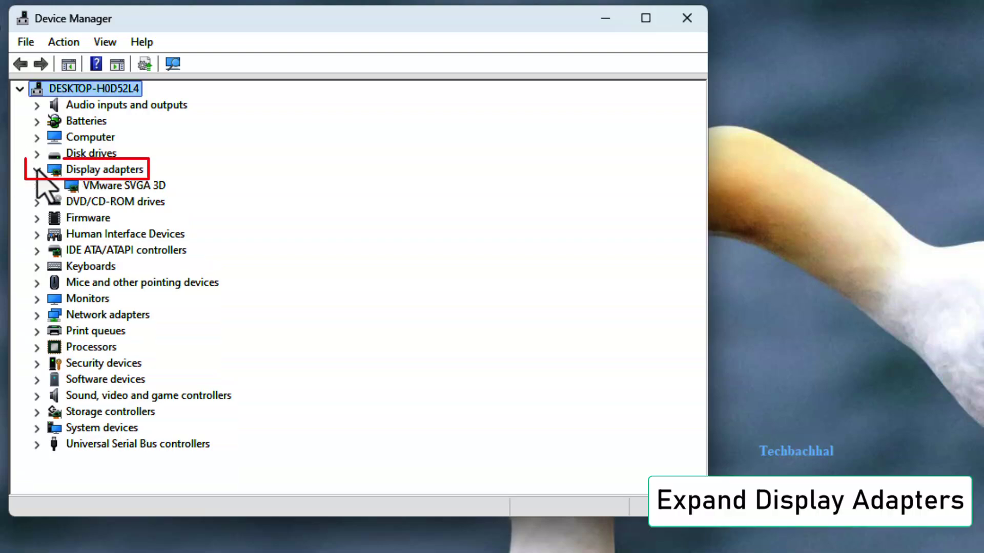
pyautogui.click(105, 187)
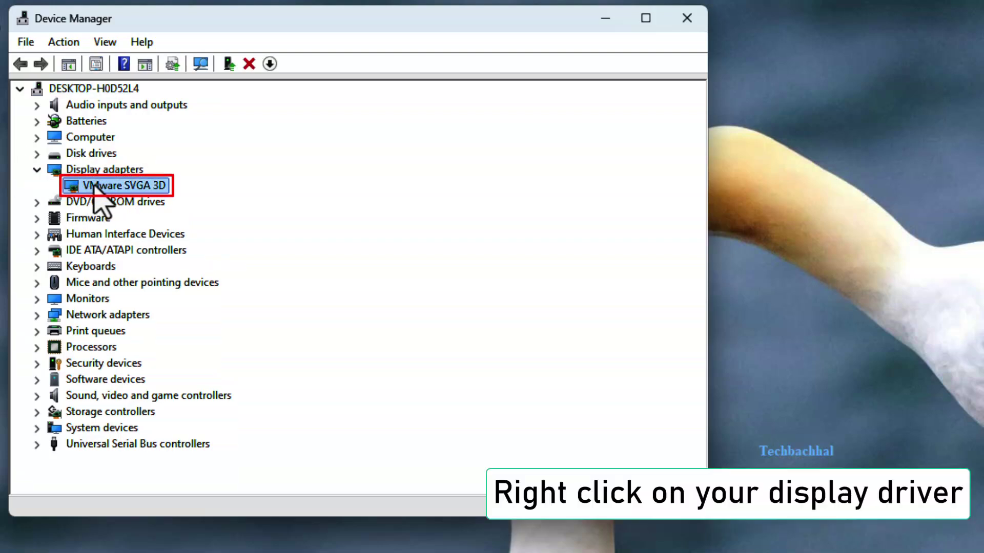
pyautogui.rightClick(124, 186)
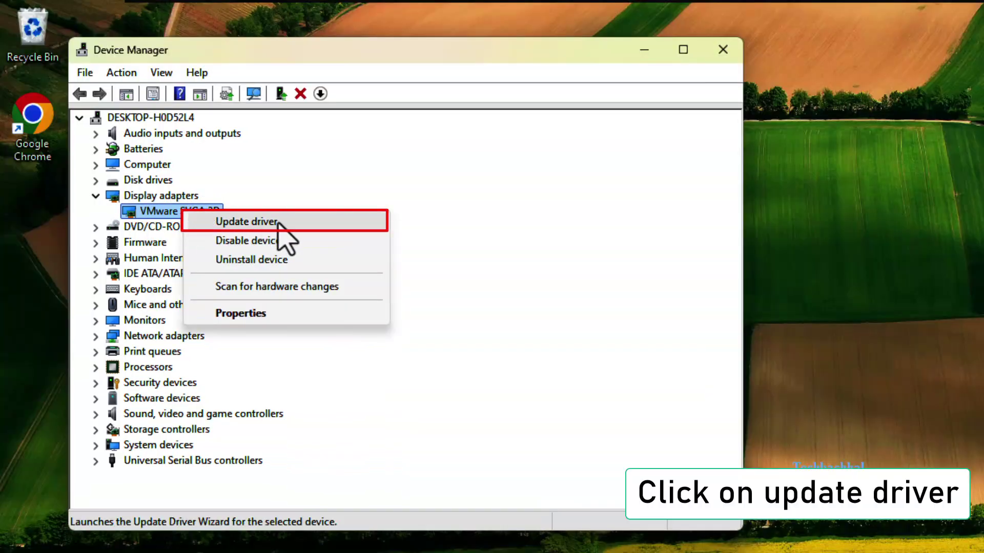
pyautogui.click(276, 222)
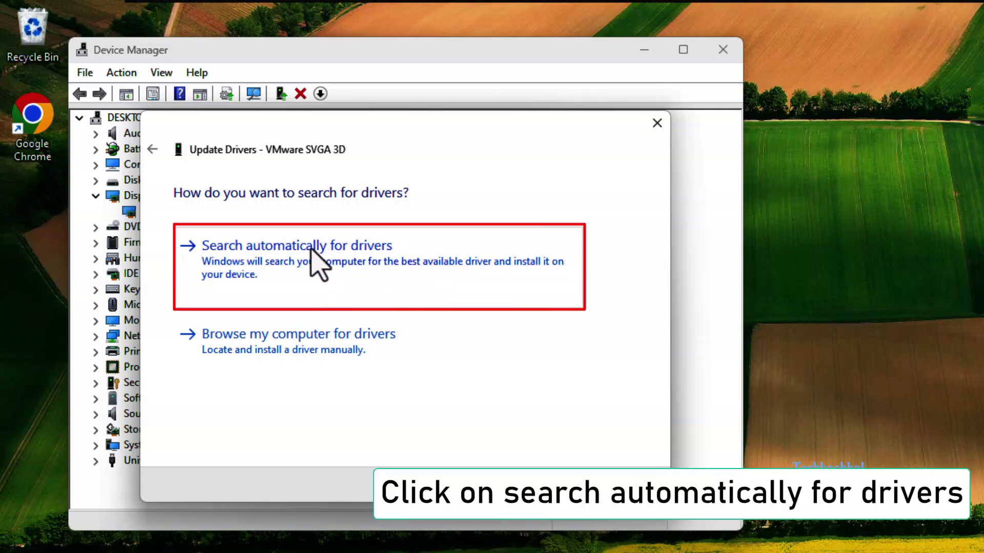
# Step: Search automatically for drivers, accept that the best driver is already installed, and close Device Manager
pyautogui.click(313, 250)
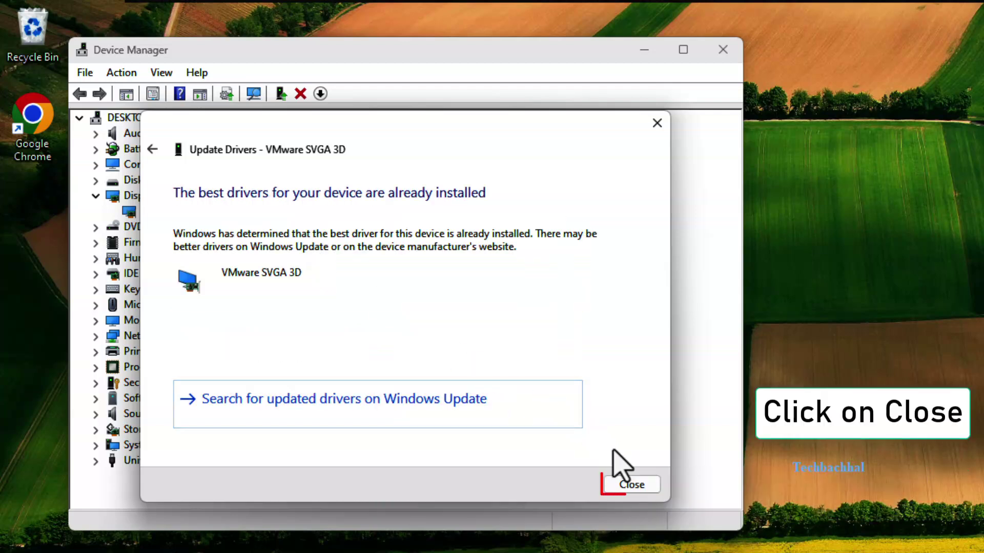
pyautogui.click(642, 484)
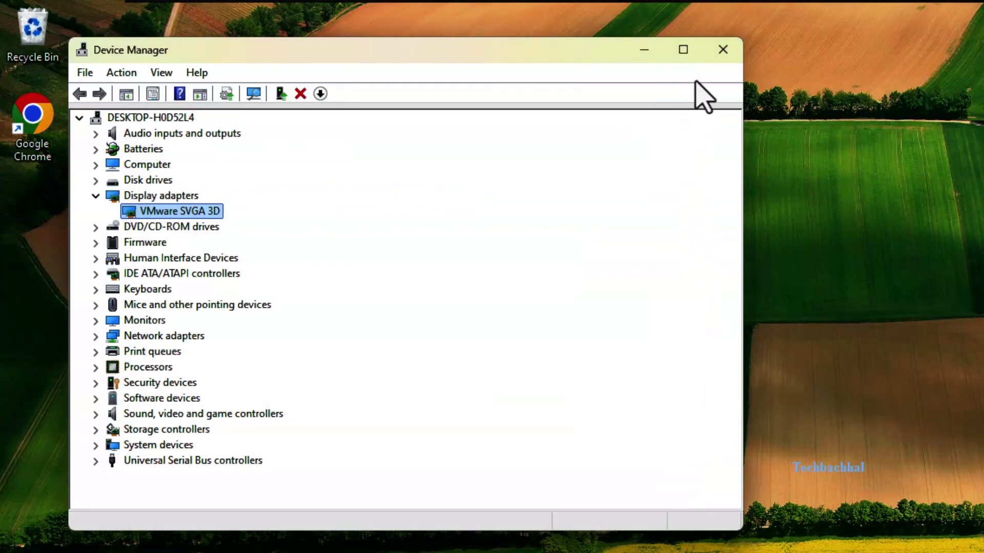
pyautogui.click(735, 58)
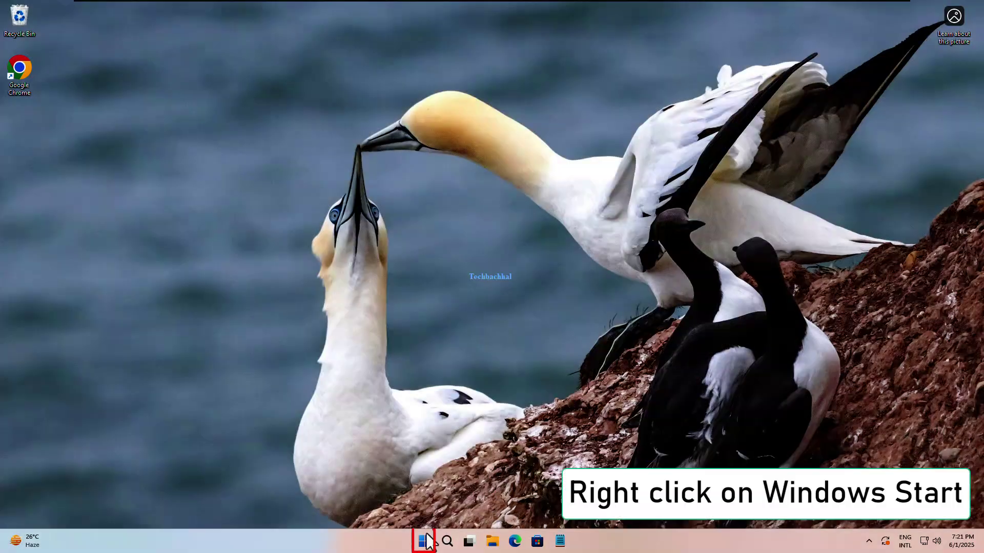
# Step: Reopen Device Manager and bring up the context menu for VMware SVGA 3D under Display adapters
pyautogui.rightClick(423, 542)
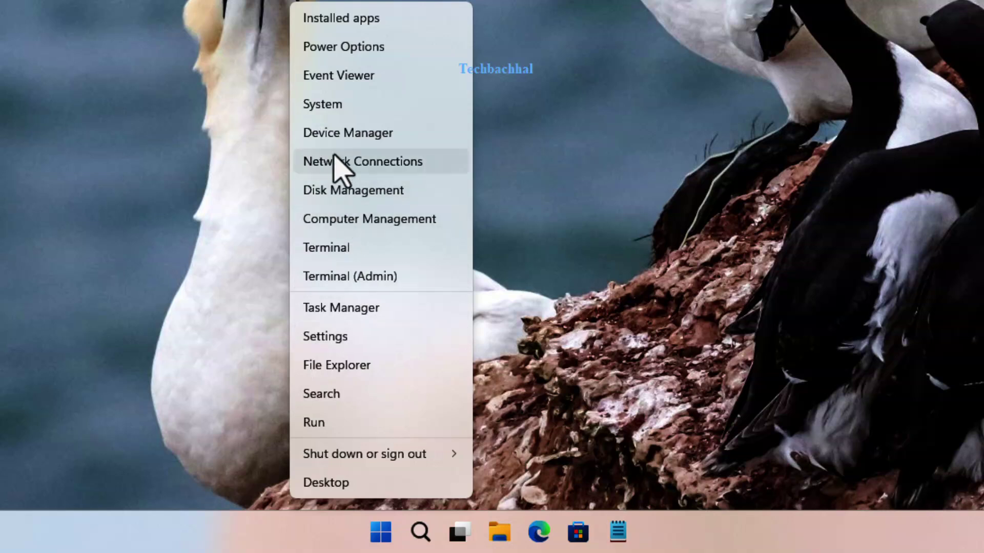
pyautogui.click(379, 135)
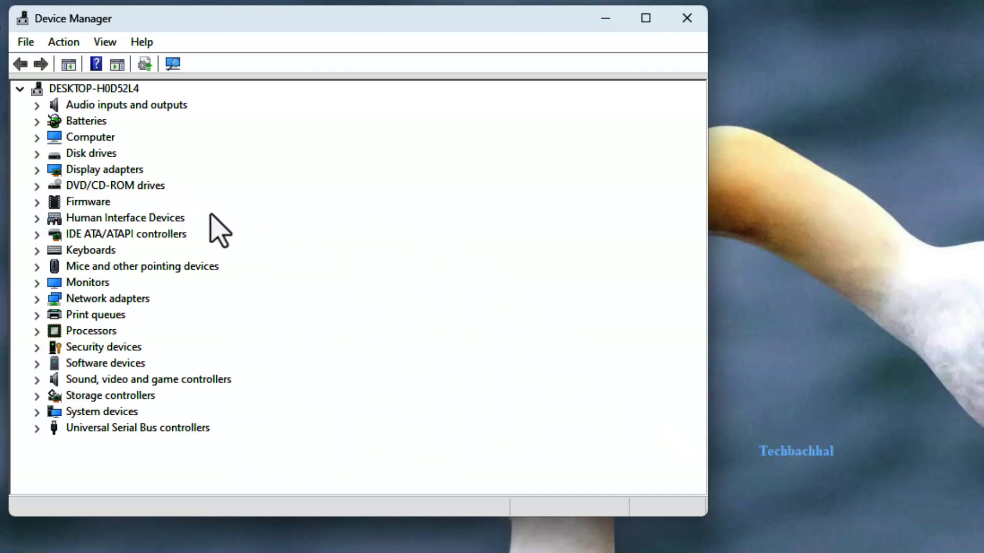
pyautogui.click(37, 170)
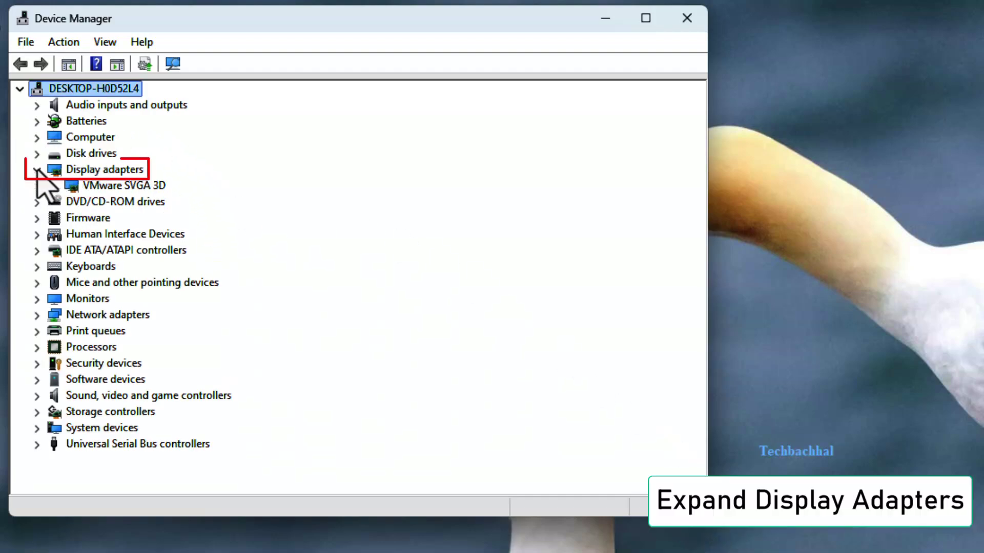
pyautogui.click(103, 185)
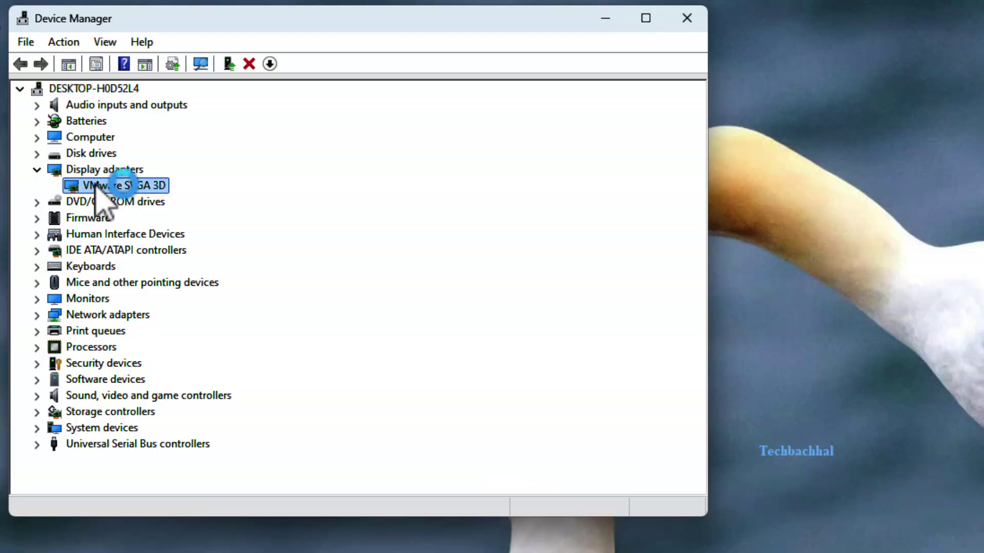
pyautogui.rightClick(96, 186)
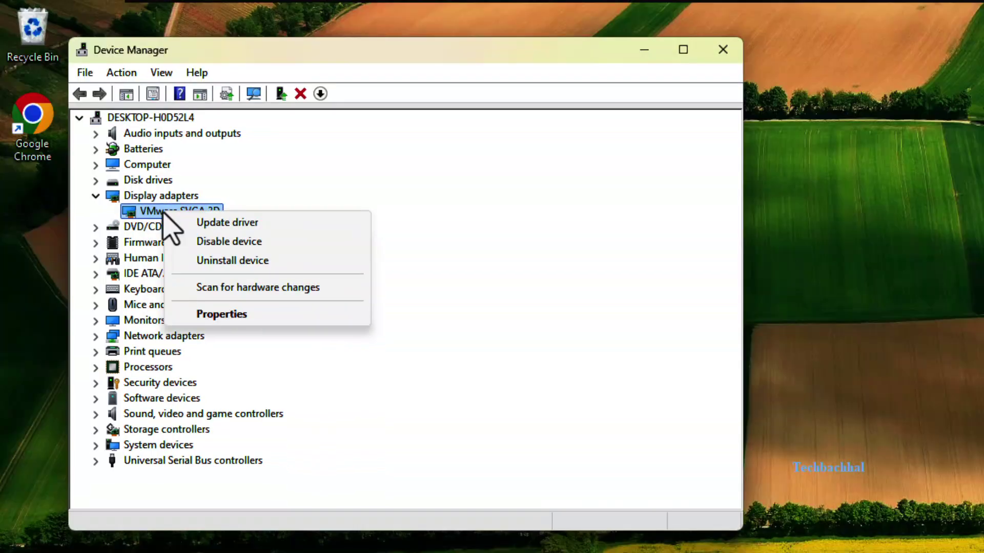
# Step: Disable VMware SVGA 3D, confirm with Yes, then enable the device again
pyautogui.click(218, 242)
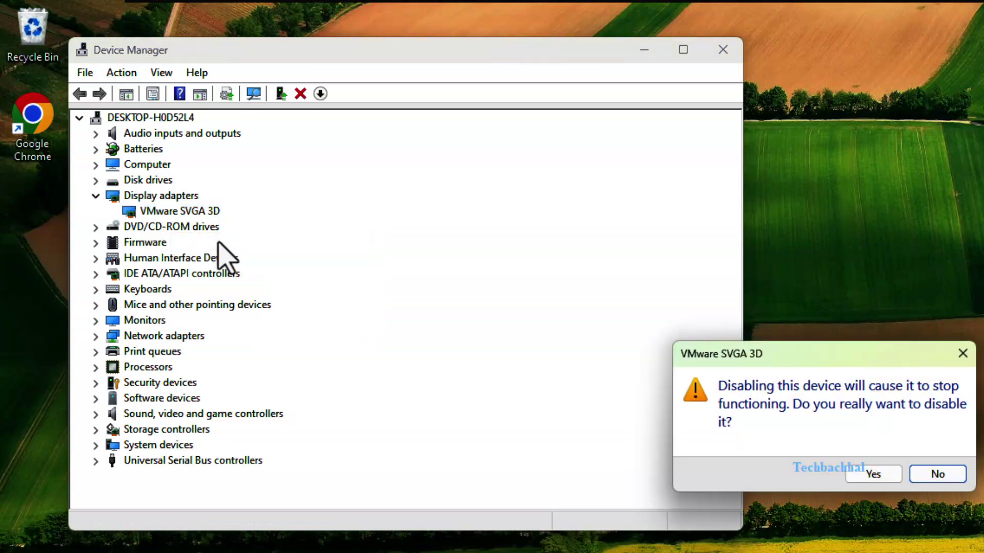
pyautogui.moveTo(808, 362); pyautogui.dragTo(420, 259)
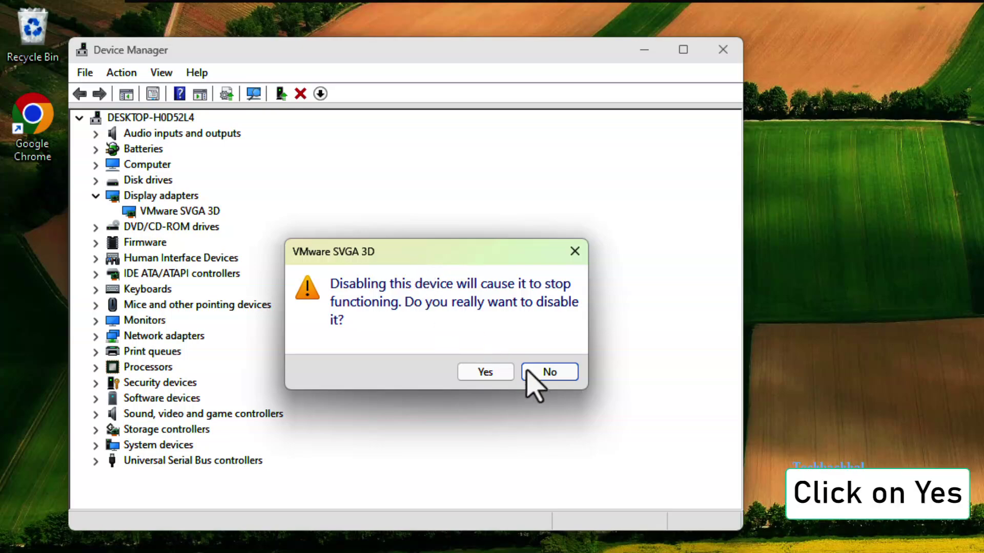
pyautogui.click(492, 373)
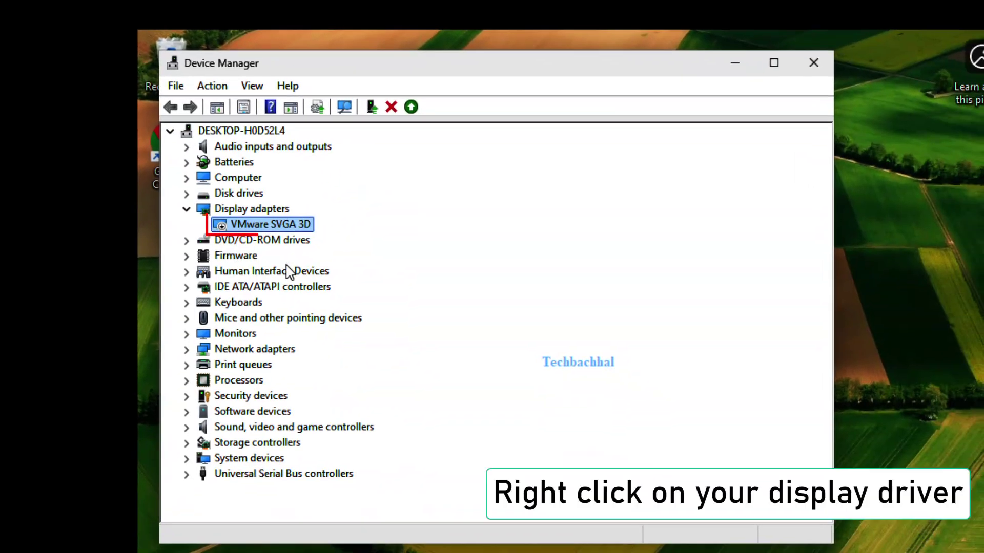
pyautogui.rightClick(255, 229)
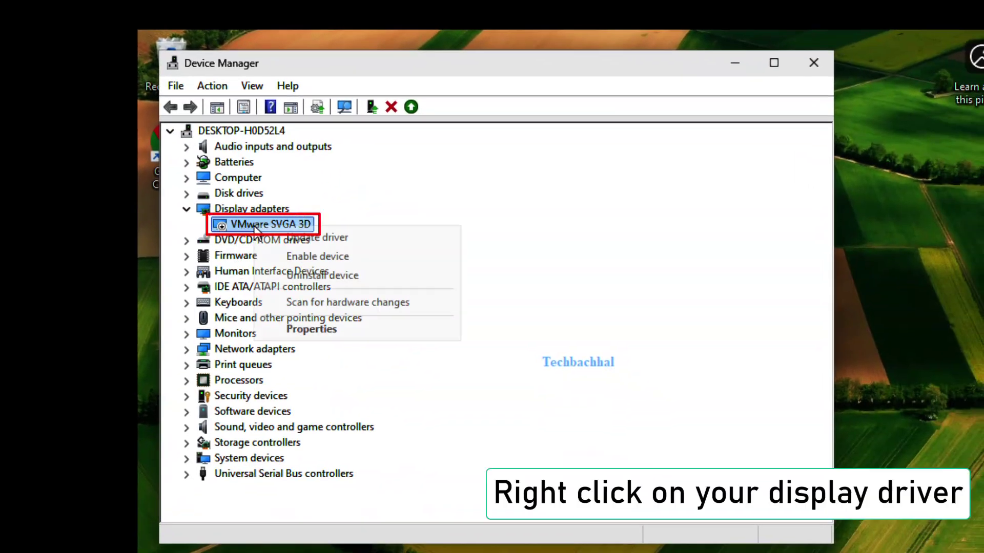
pyautogui.click(314, 257)
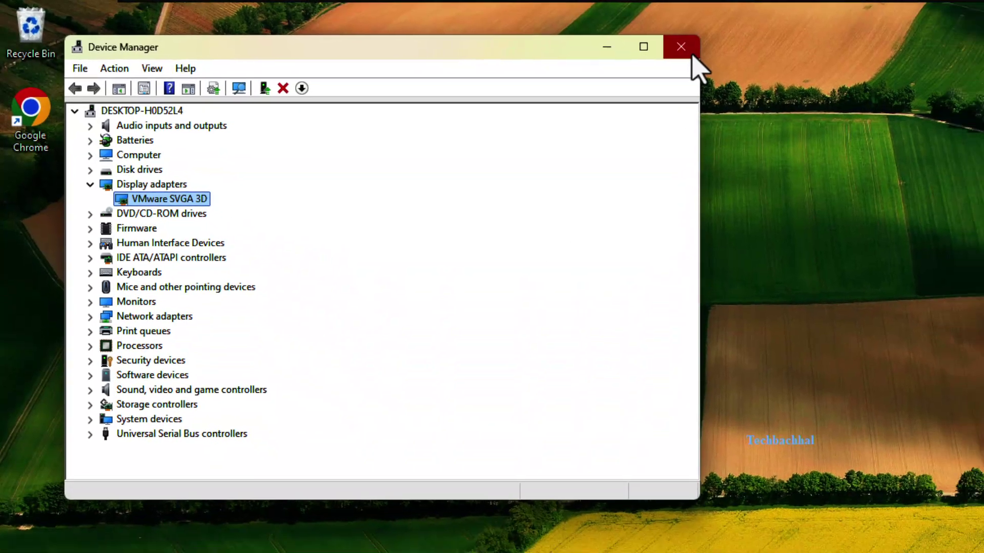
# Step: Close and reopen Device Manager, then start Update driver for VMware SVGA 3D under Display adapters
pyautogui.click(735, 59)
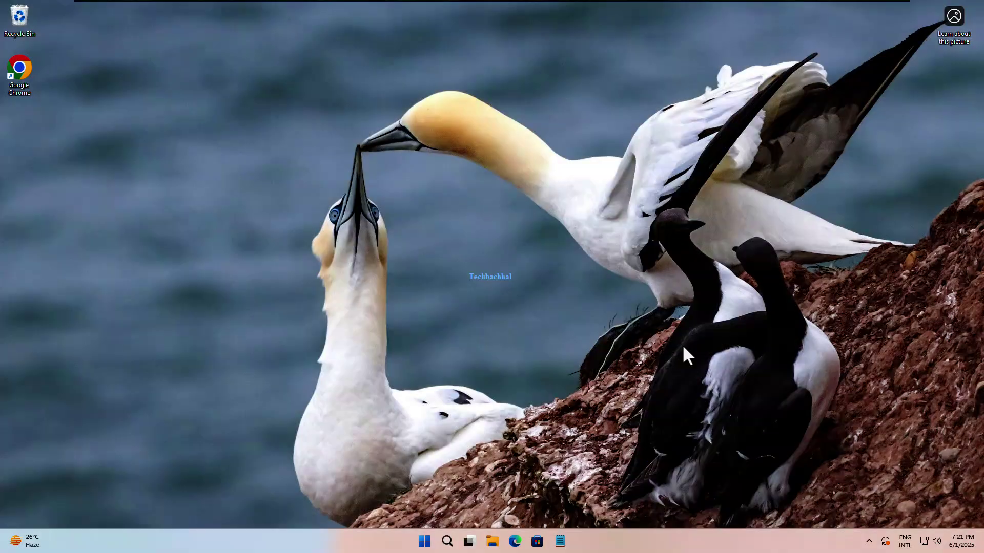
pyautogui.rightClick(423, 542)
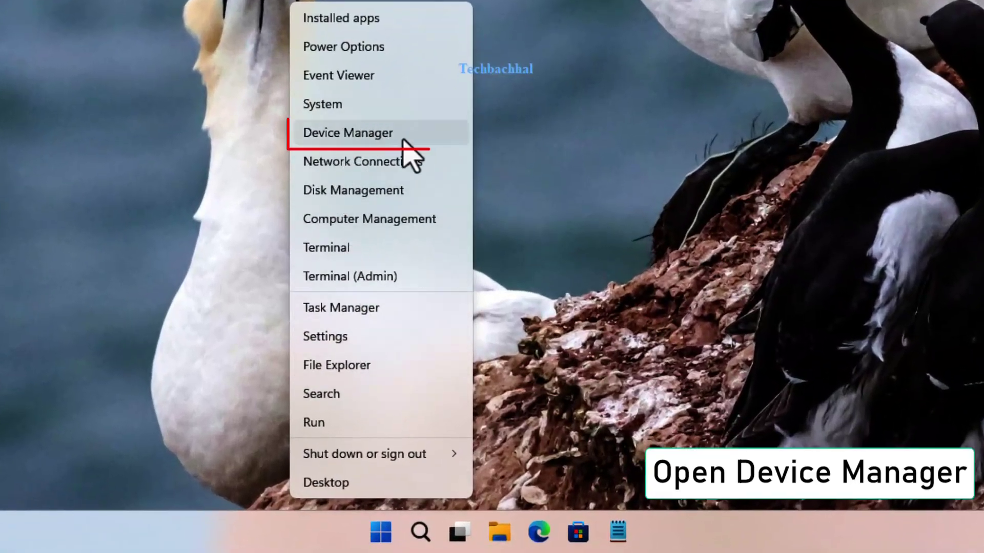
pyautogui.click(378, 133)
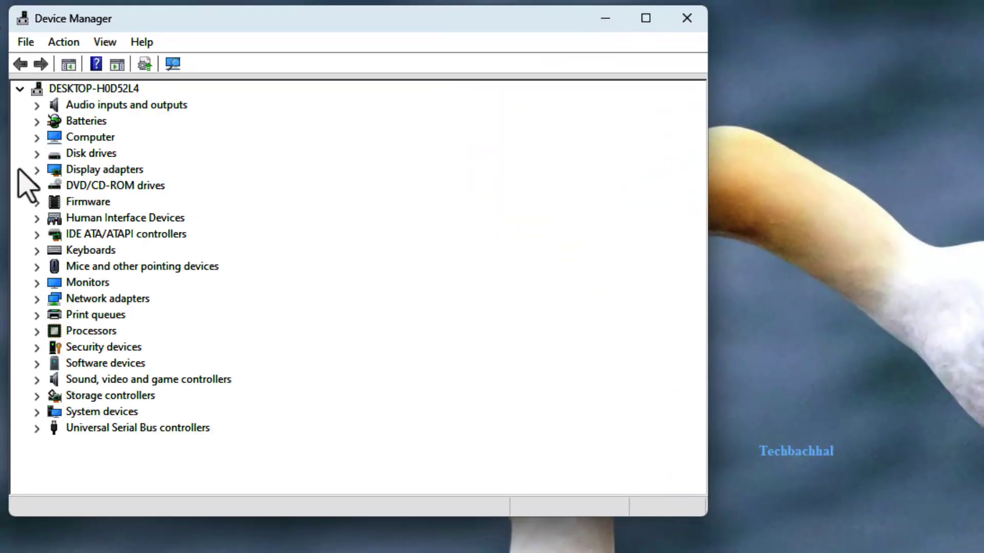
pyautogui.click(38, 170)
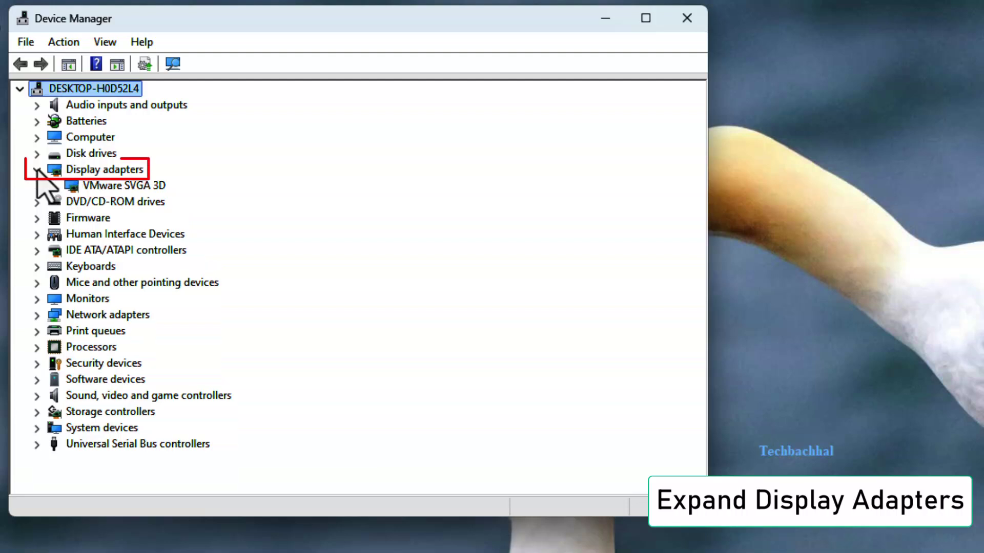
pyautogui.click(105, 186)
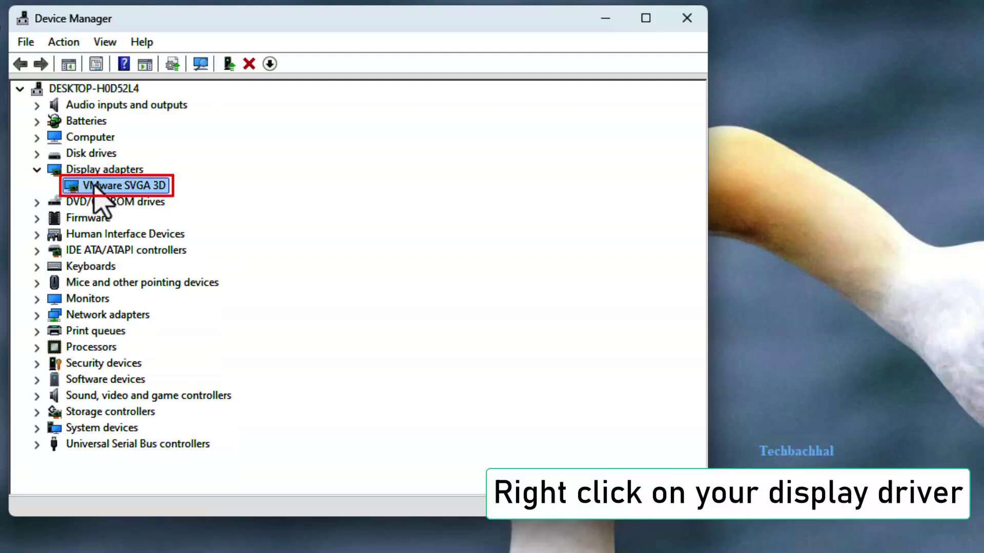
pyautogui.rightClick(95, 184)
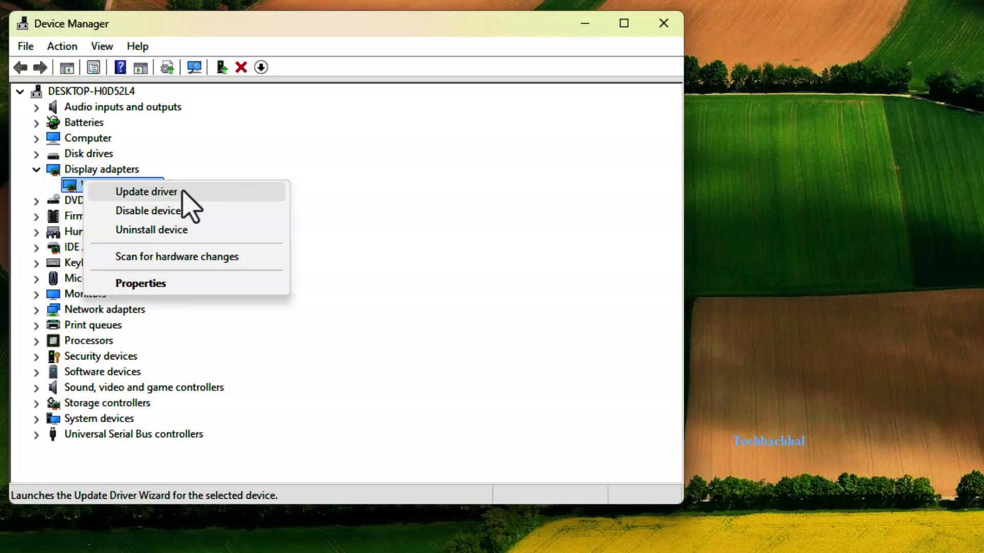
pyautogui.click(183, 192)
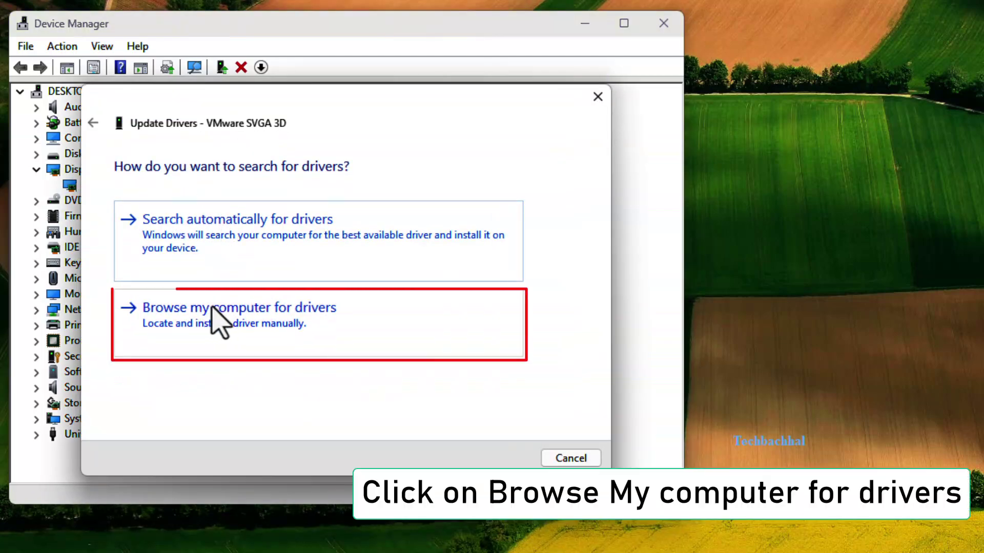
# Step: Browse this computer for drivers, pick VMware SVGA 3D from the compatible list, and install it
pyautogui.click(212, 310)
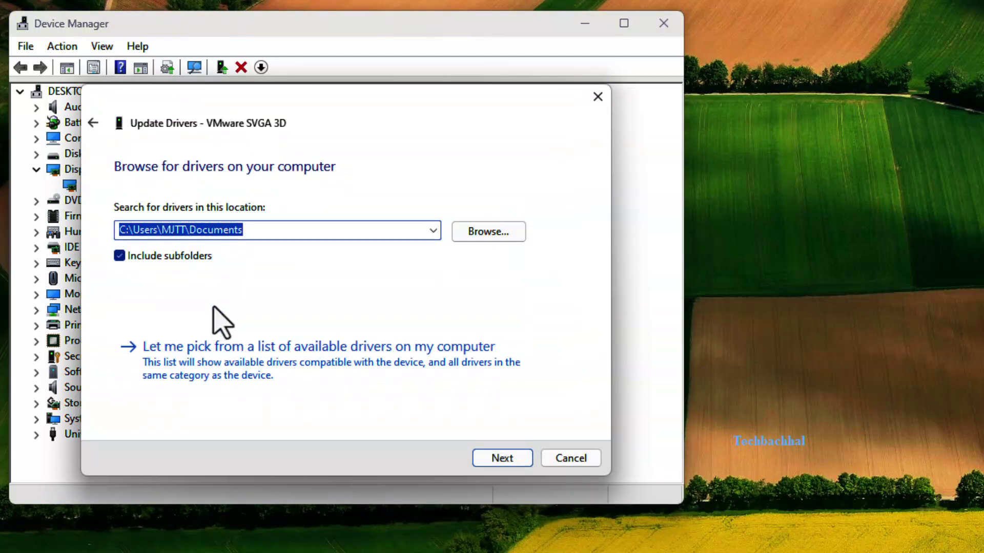
pyautogui.click(223, 357)
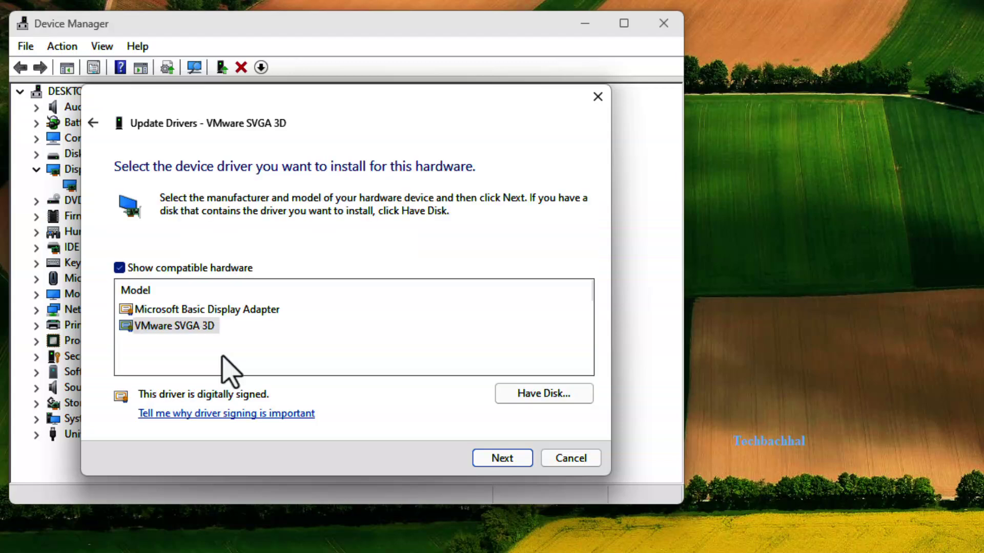
pyautogui.click(194, 329)
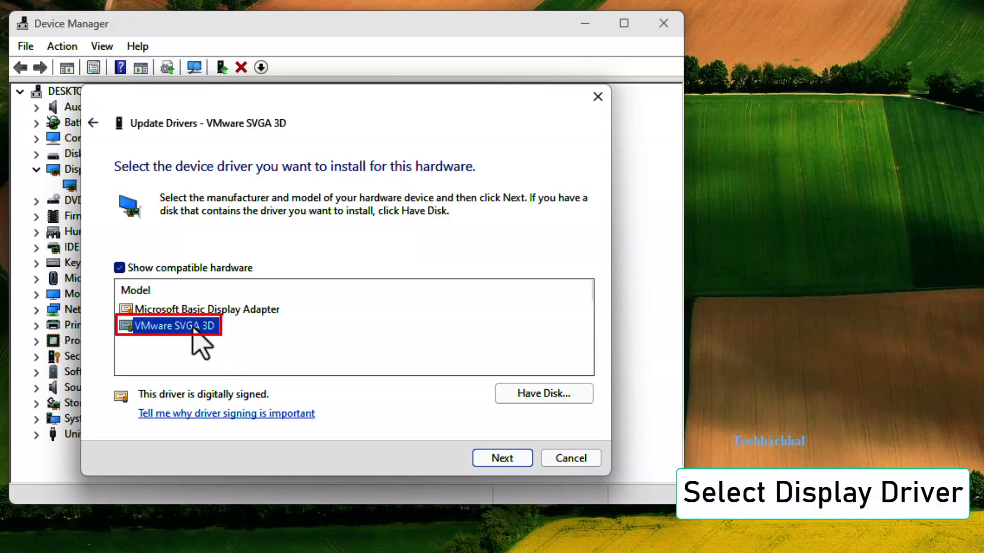
pyautogui.click(502, 459)
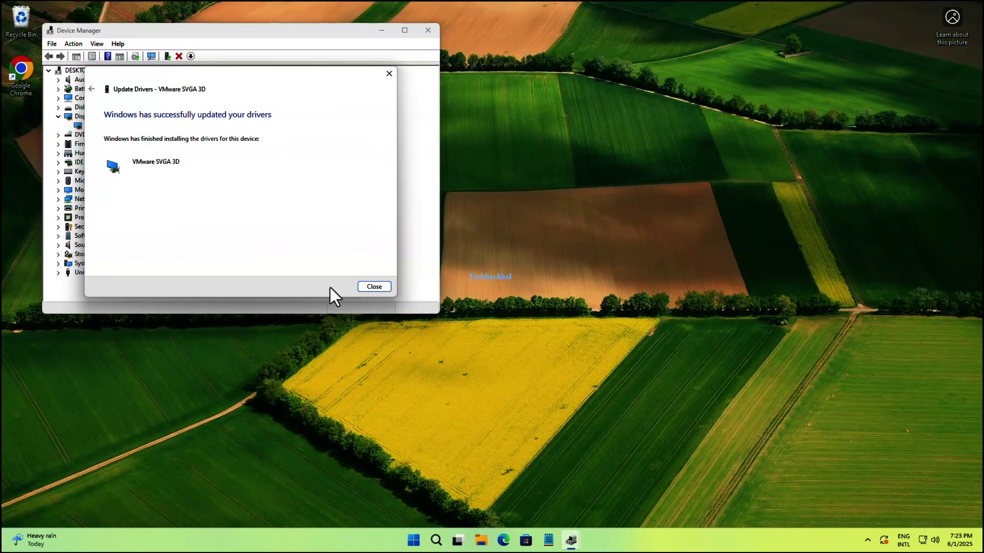
# Step: Dismiss the success message, close Device Manager, and choose Update and restart from the Start menu
pyautogui.click(376, 286)
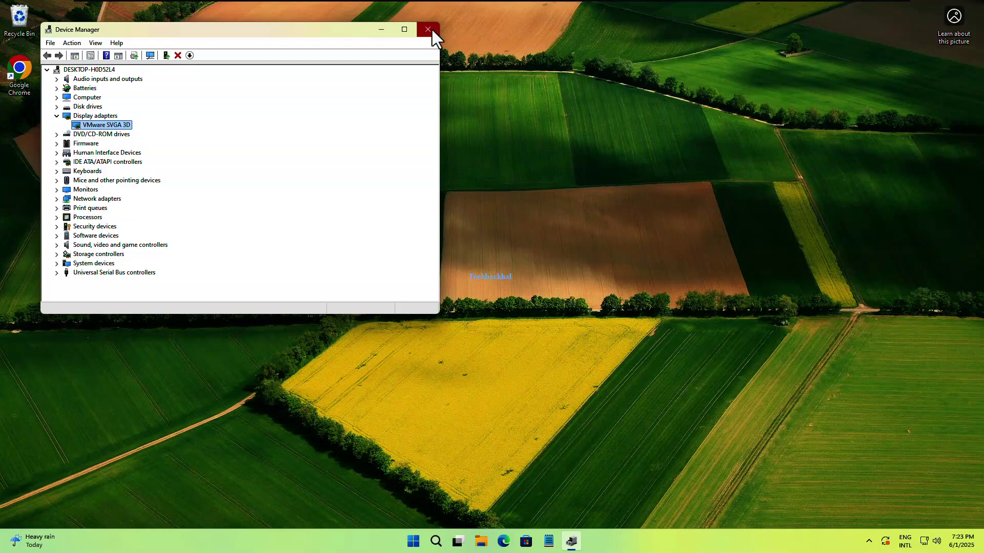
pyautogui.click(432, 30)
pyautogui.rightClick(428, 539)
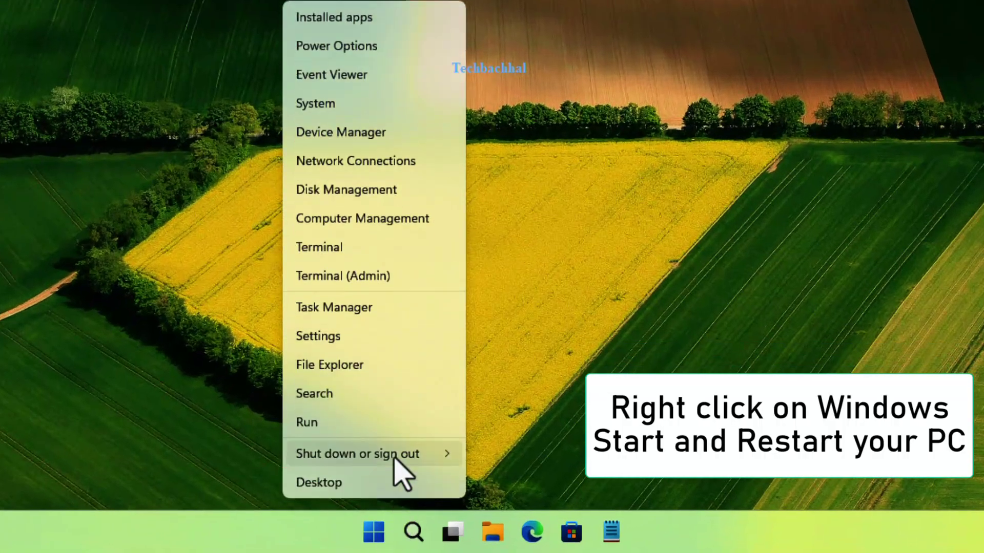
pyautogui.moveTo(399, 456)
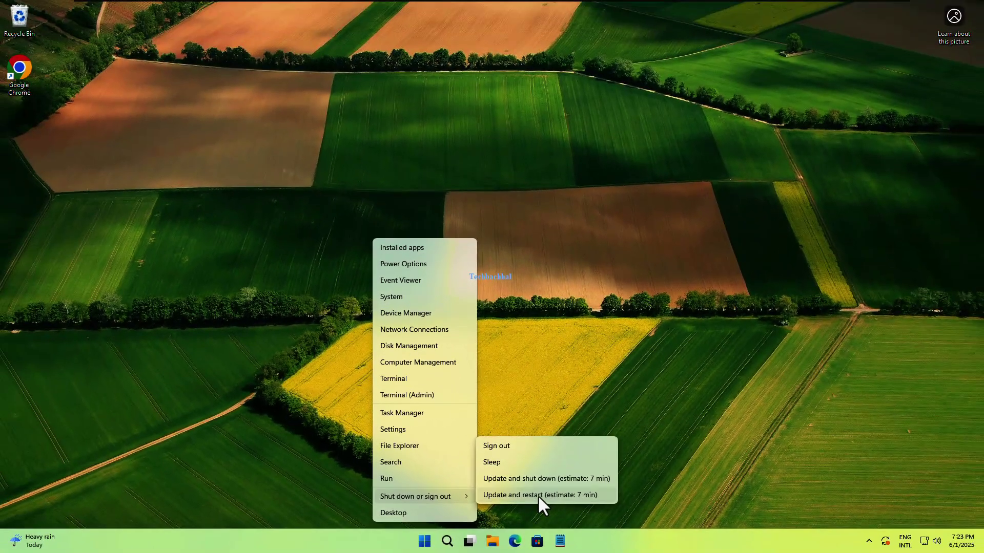
pyautogui.click(573, 452)
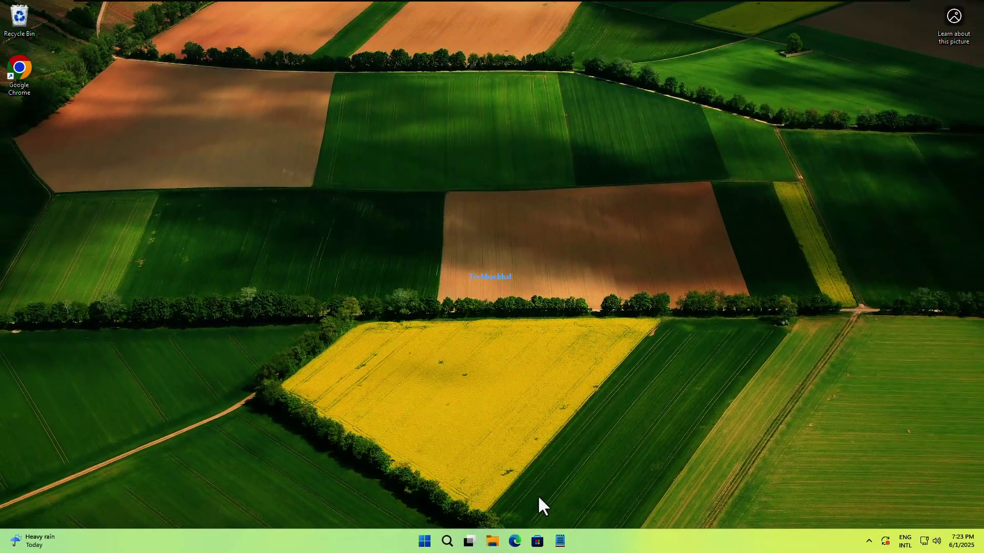